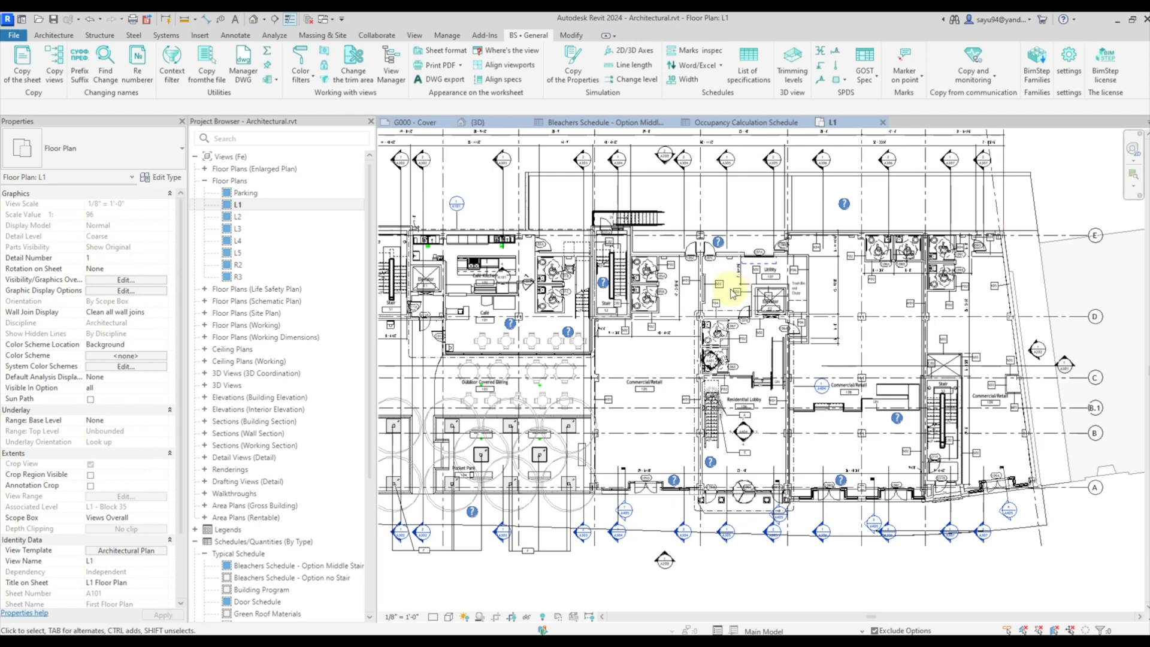
Step: Zoom out on the L1 floor plan until the grid bubbles and scale bar are visible
scroll(734, 323, down, 2)
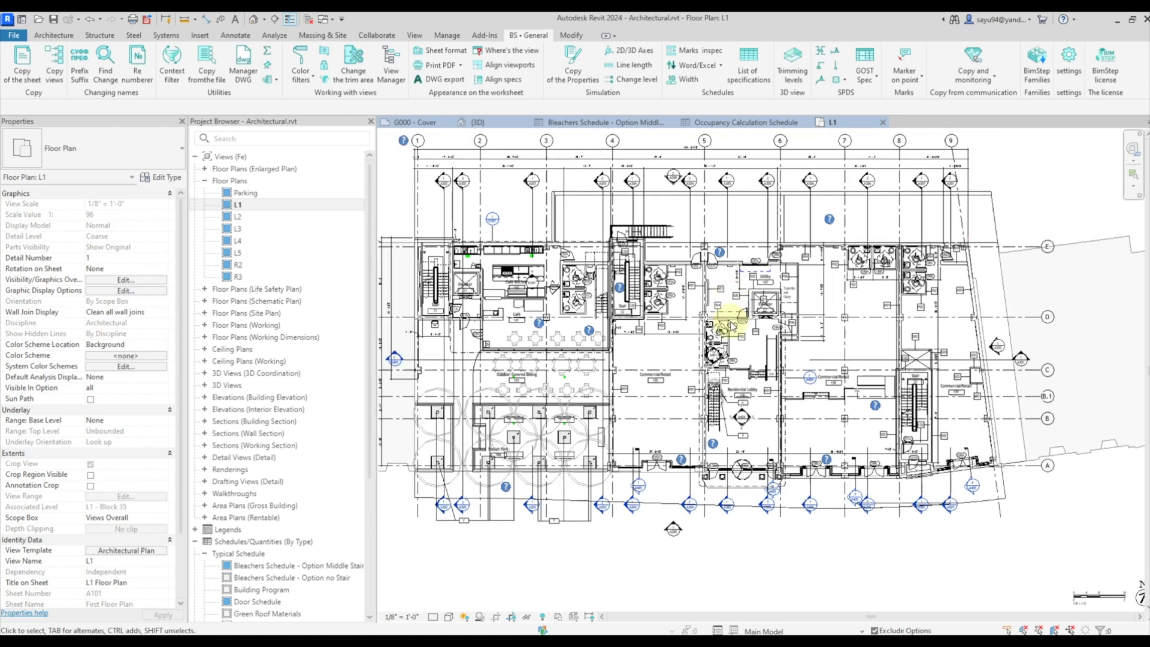
click(19, 40)
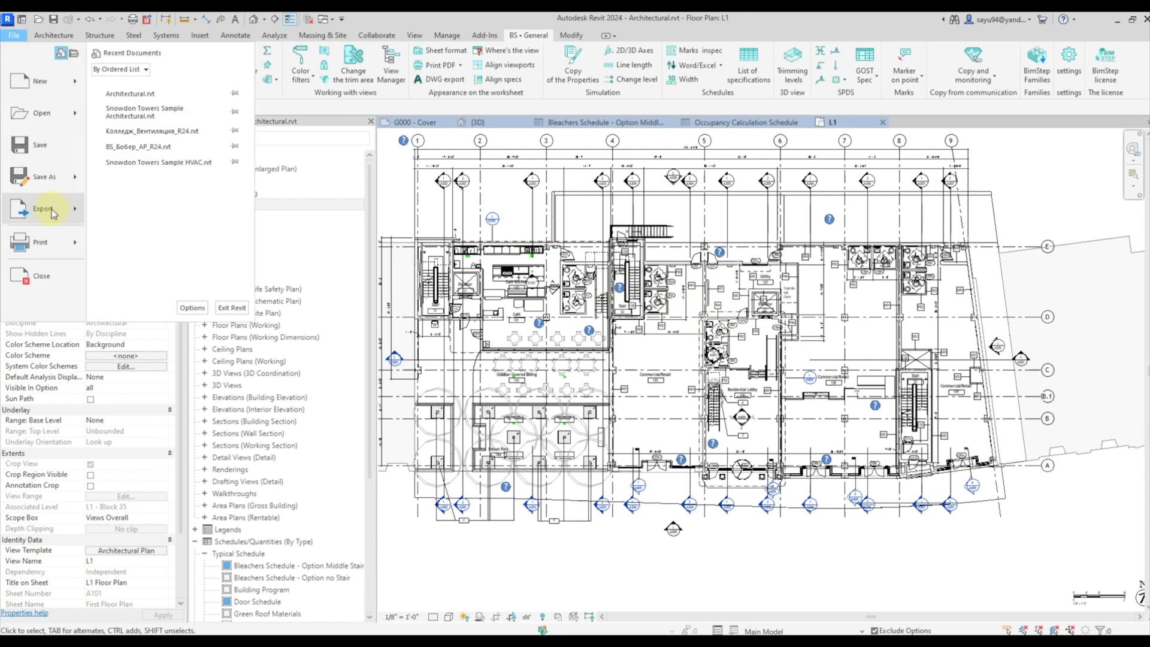
mouse_move(53, 213)
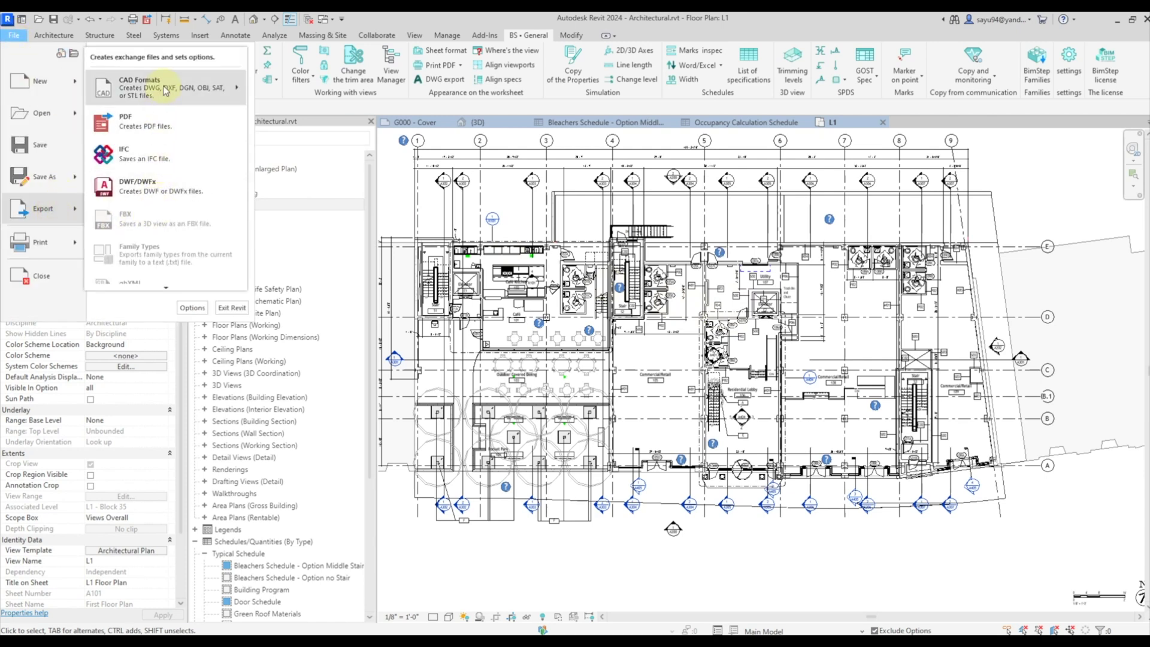
mouse_move(157, 85)
click(292, 81)
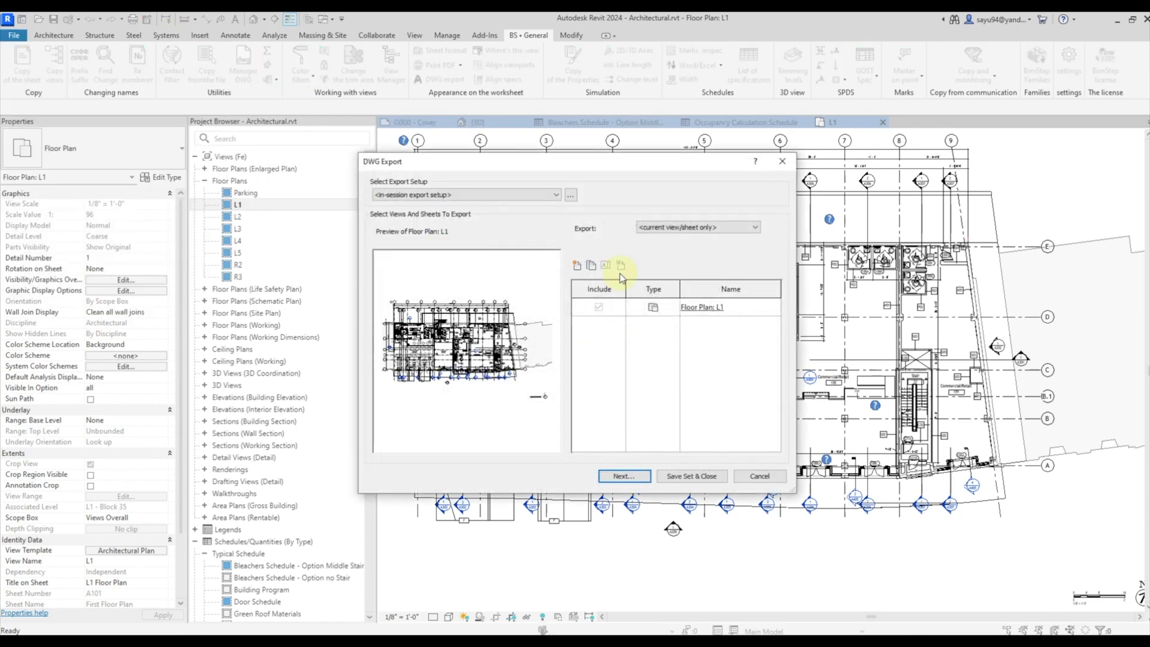
click(683, 228)
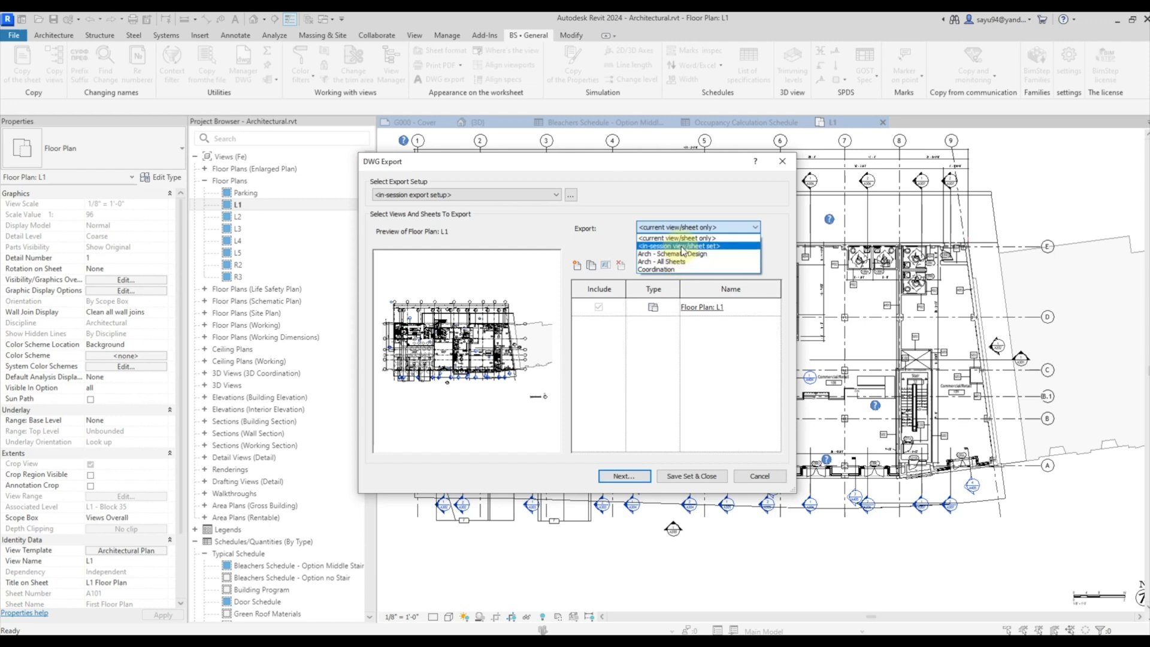
click(681, 247)
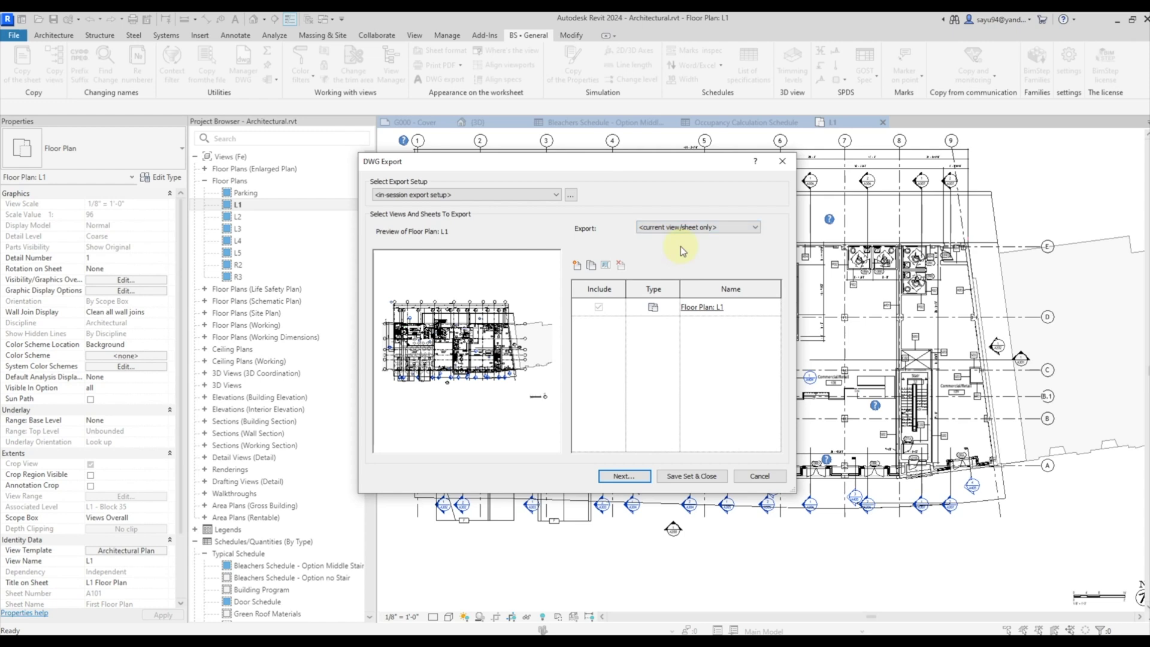
key(Escape)
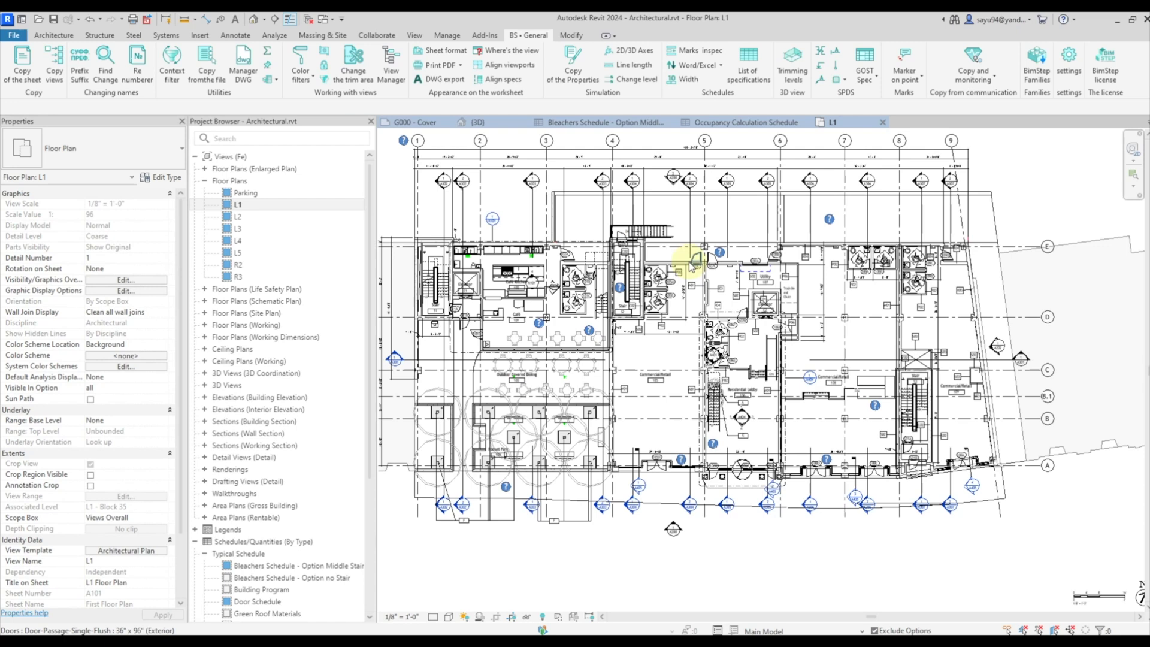
Step: Zoom out further so the whole L1 plan, including the north arrow, fits the view
scroll(691, 264, down, 4)
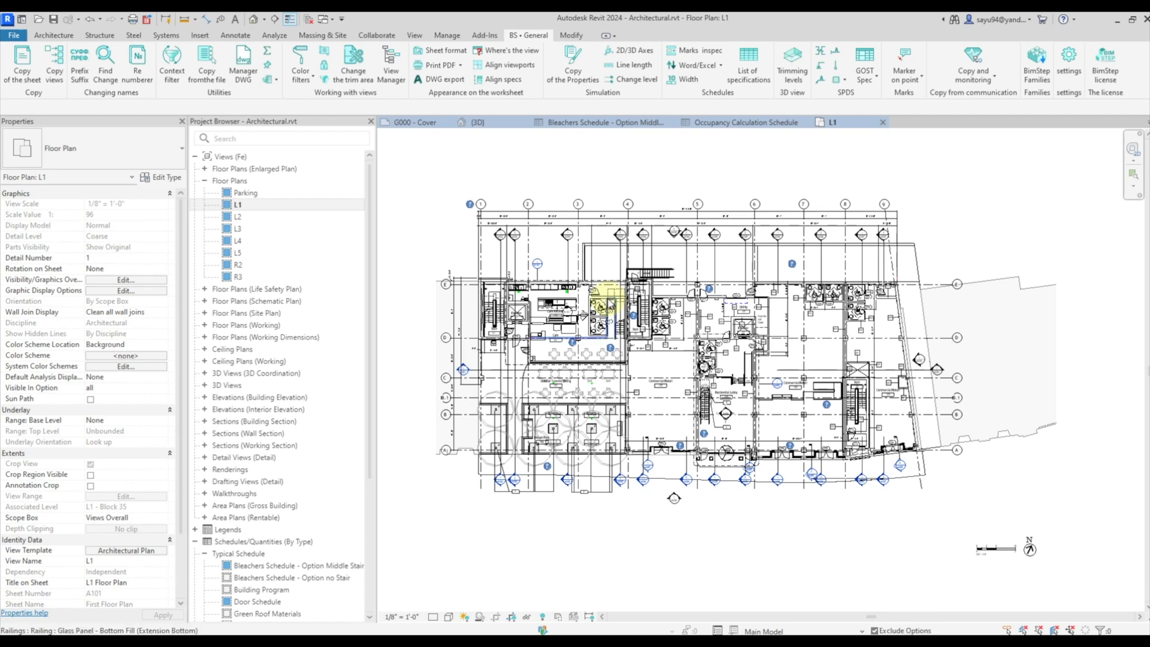
Step: Launch the BIMStep DWG sheet-set export and set the Desktop as the export folder
click(441, 82)
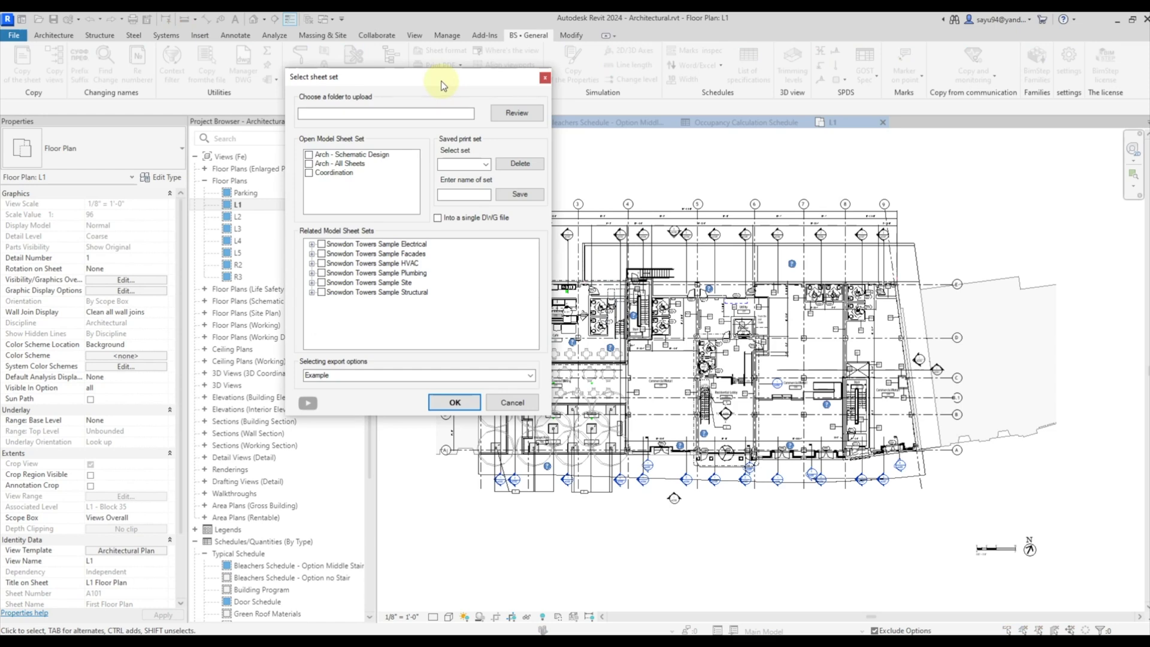
drag(428, 77, 483, 121)
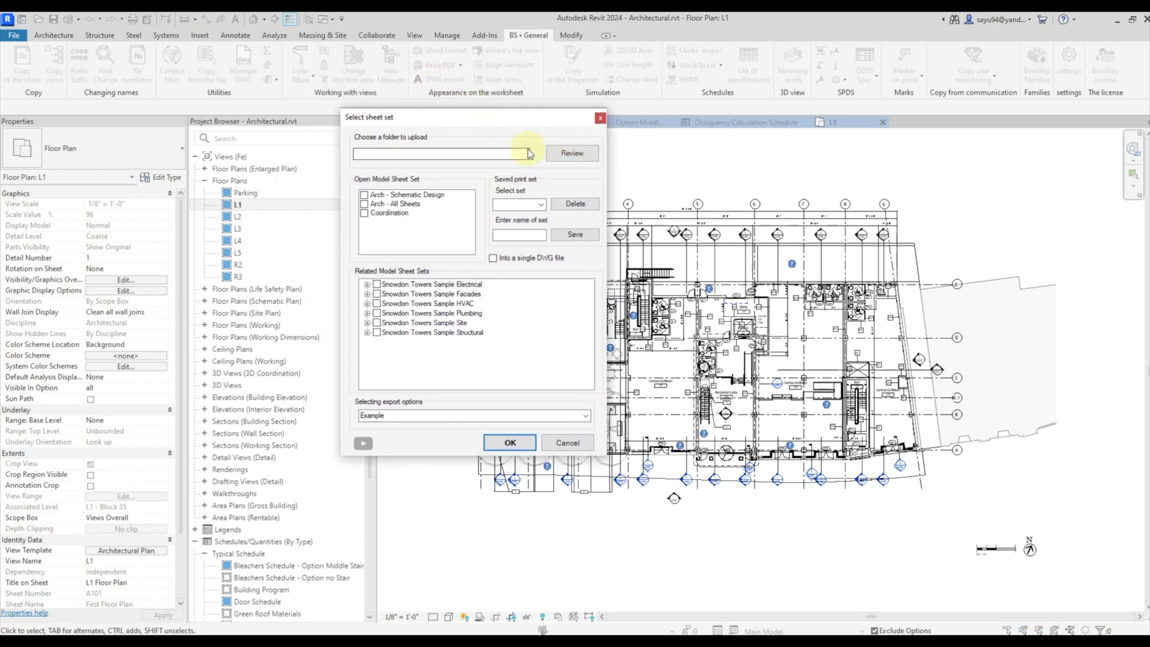
click(569, 154)
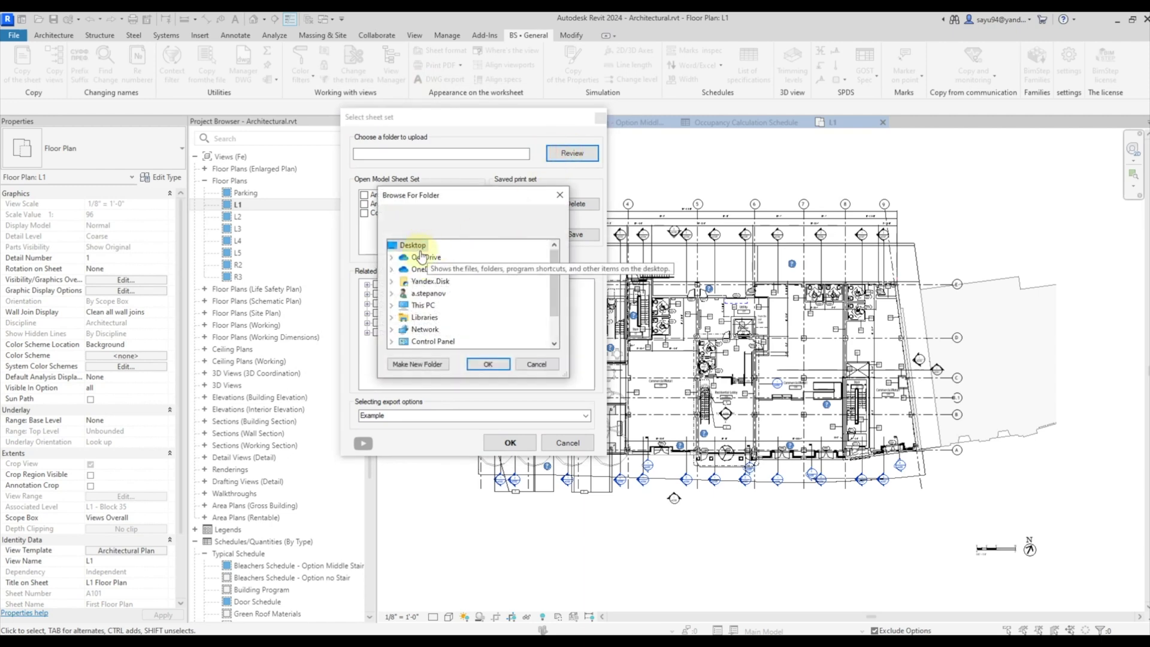
click(503, 366)
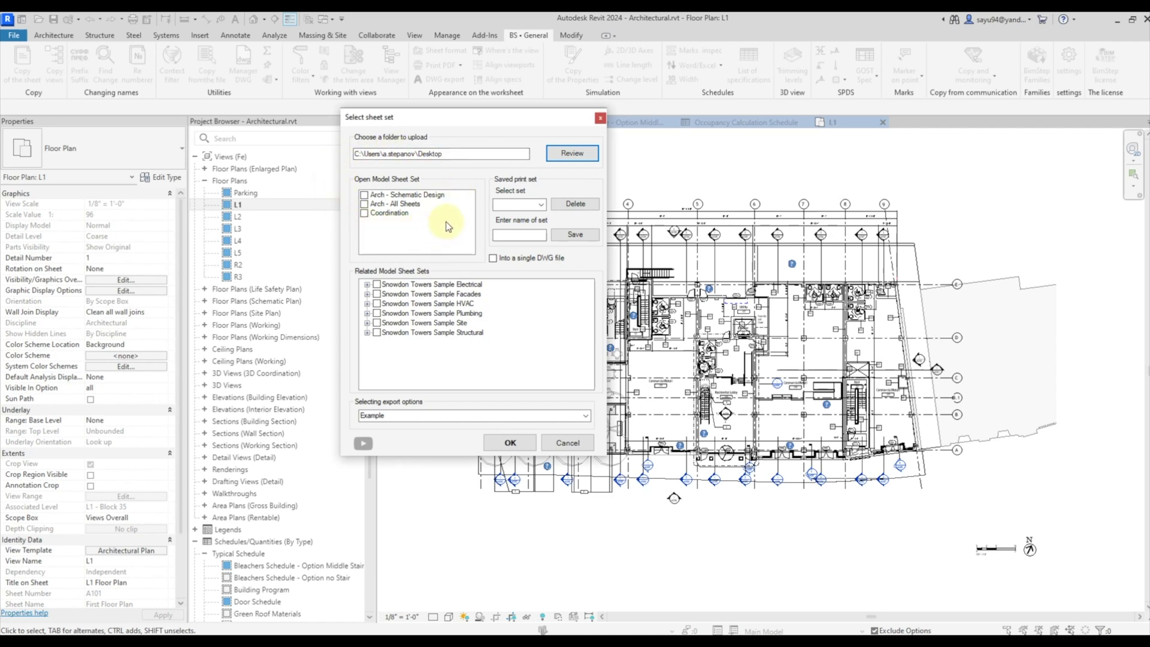
Step: Tick the Coordination sheet set, leaving the Electrical and Facades sets unticked and collapsed
click(365, 213)
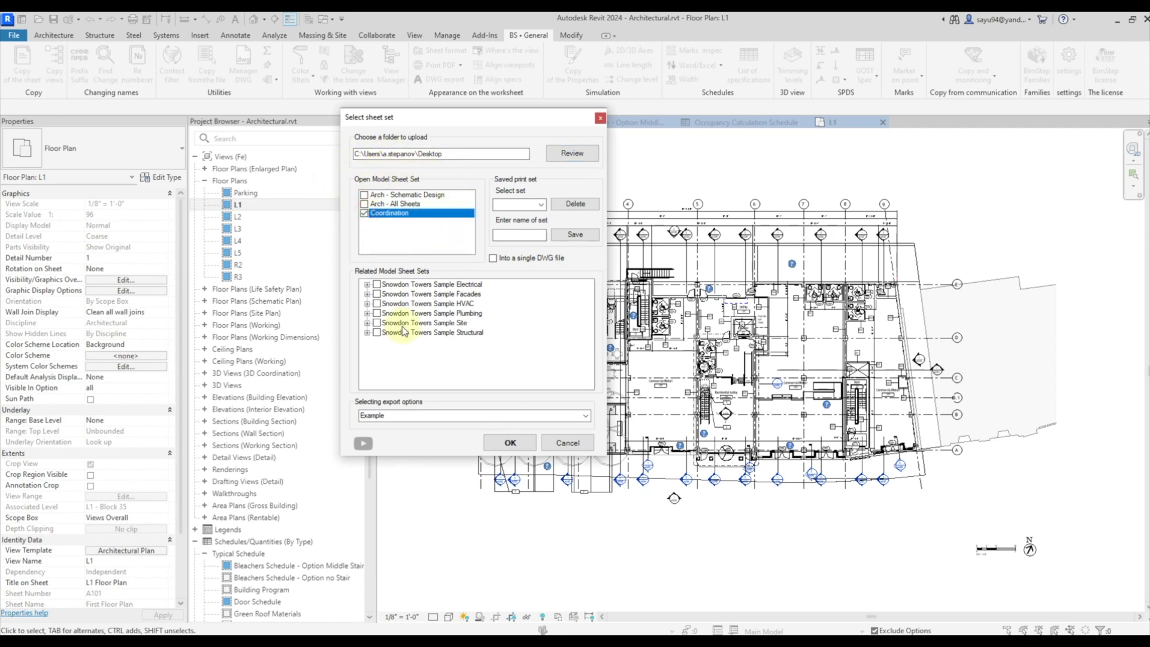
click(366, 285)
click(388, 294)
click(388, 303)
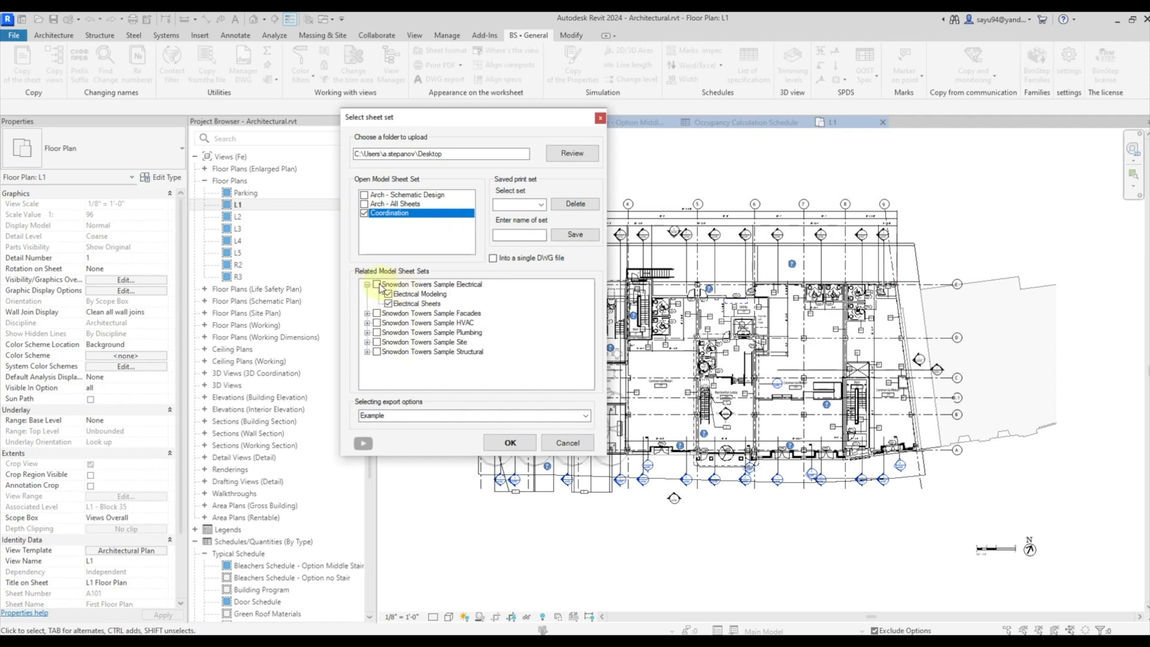
click(376, 285)
click(367, 284)
click(367, 294)
click(366, 294)
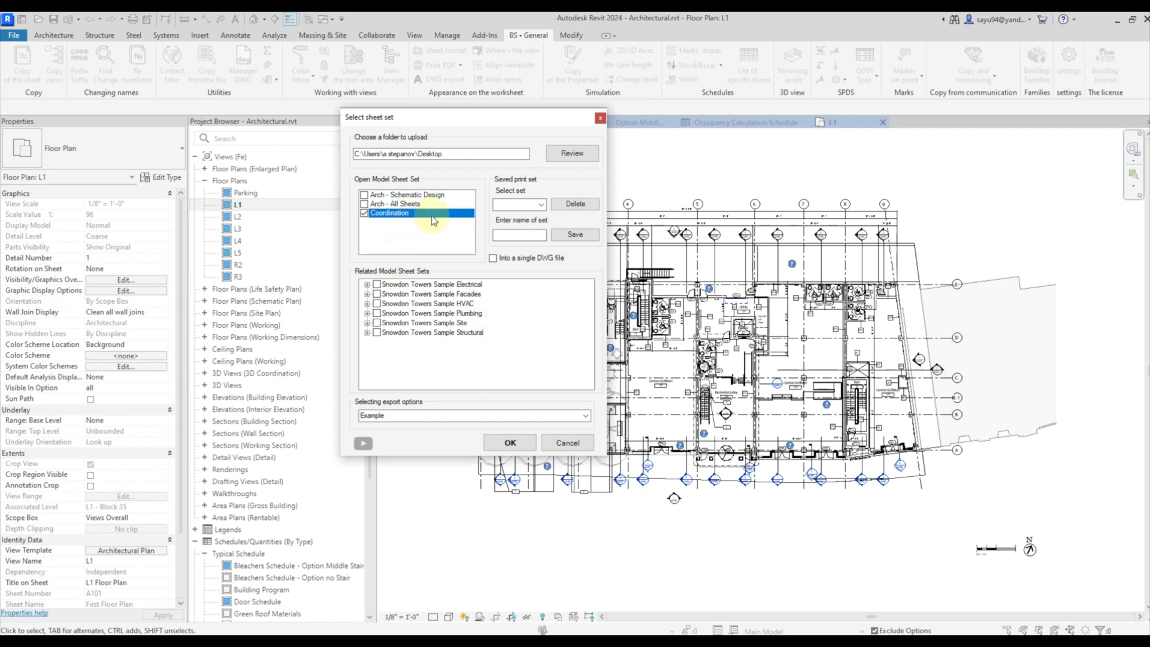
Step: Save the chosen sheets as print set '123' and keep it selected
click(513, 235)
text(123)
click(573, 234)
key(Return)
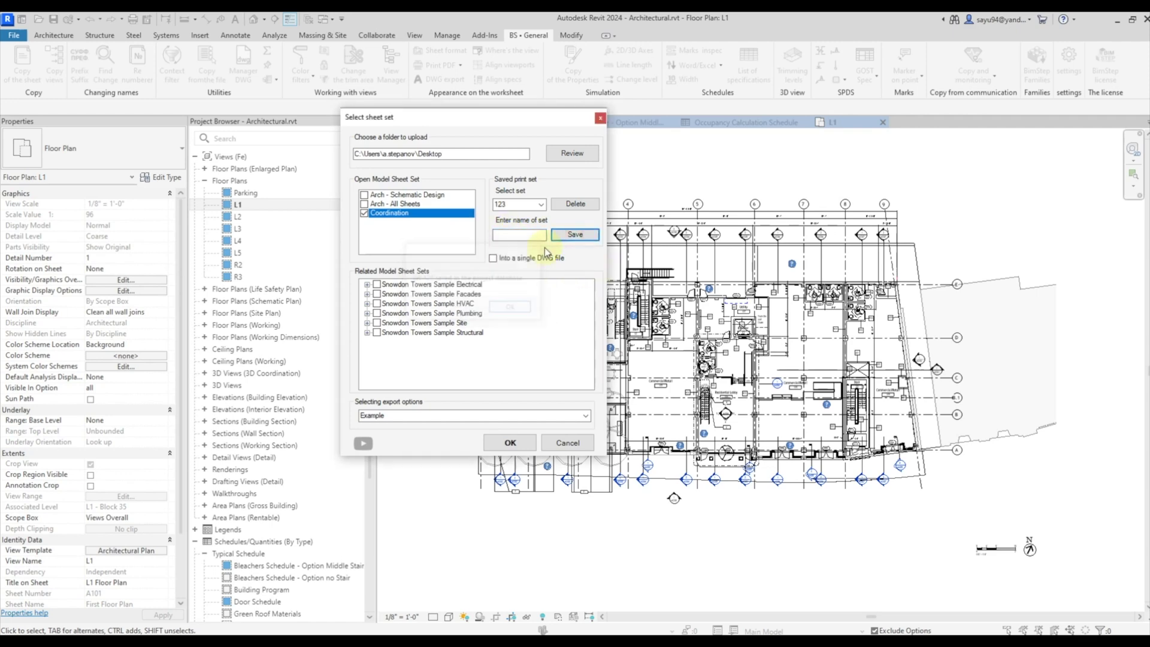
click(541, 204)
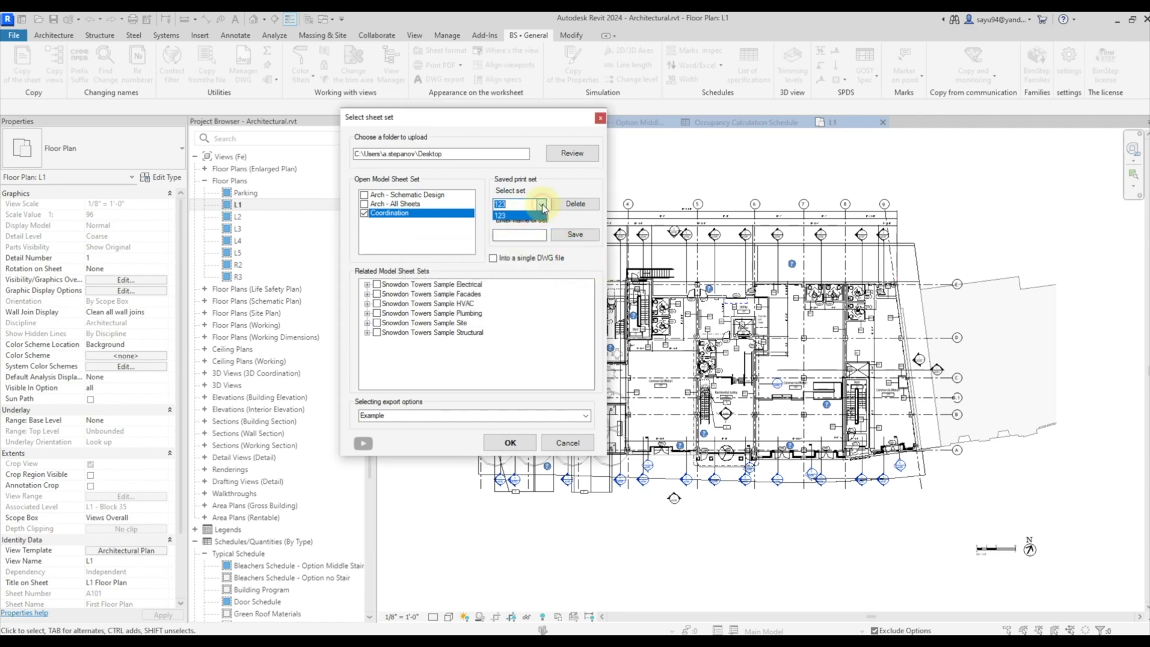
click(508, 216)
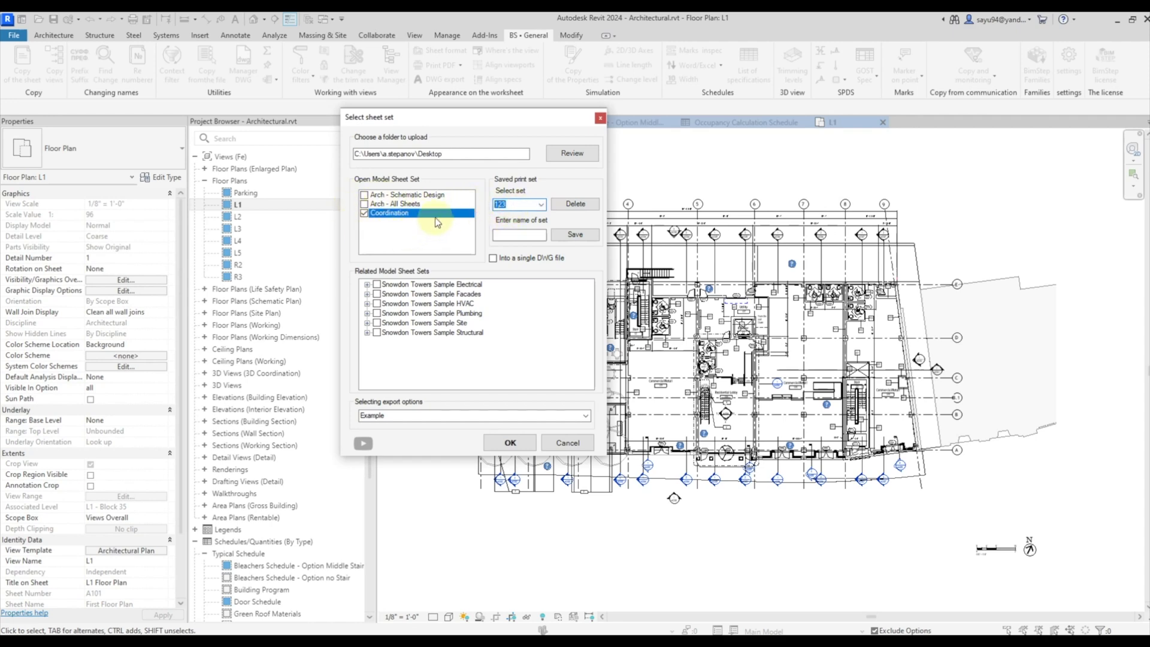
Step: Pick the Example export options preset, then close the sheet-set dialog without exporting and show the File menu
click(367, 304)
click(367, 303)
click(364, 213)
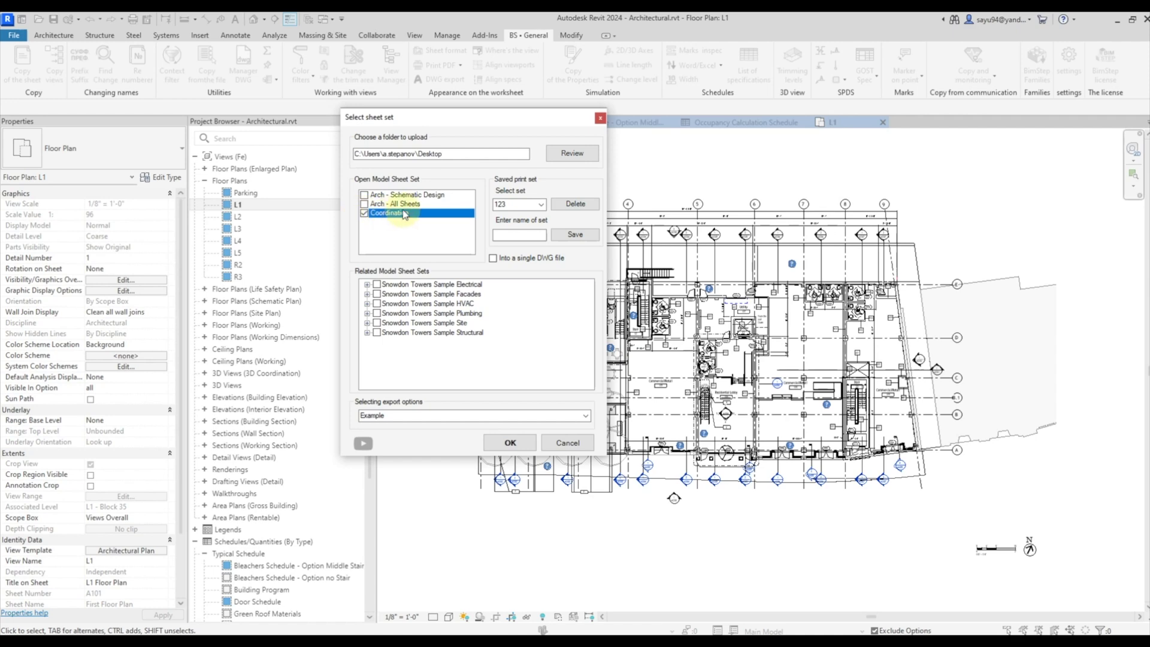
click(585, 415)
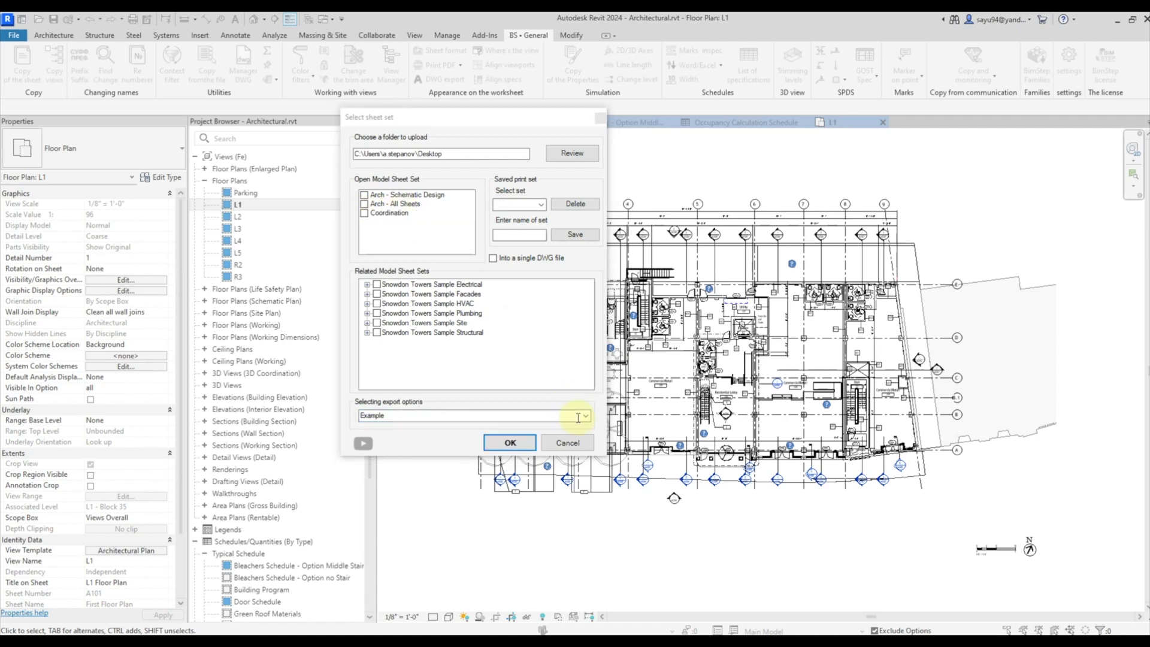
click(585, 416)
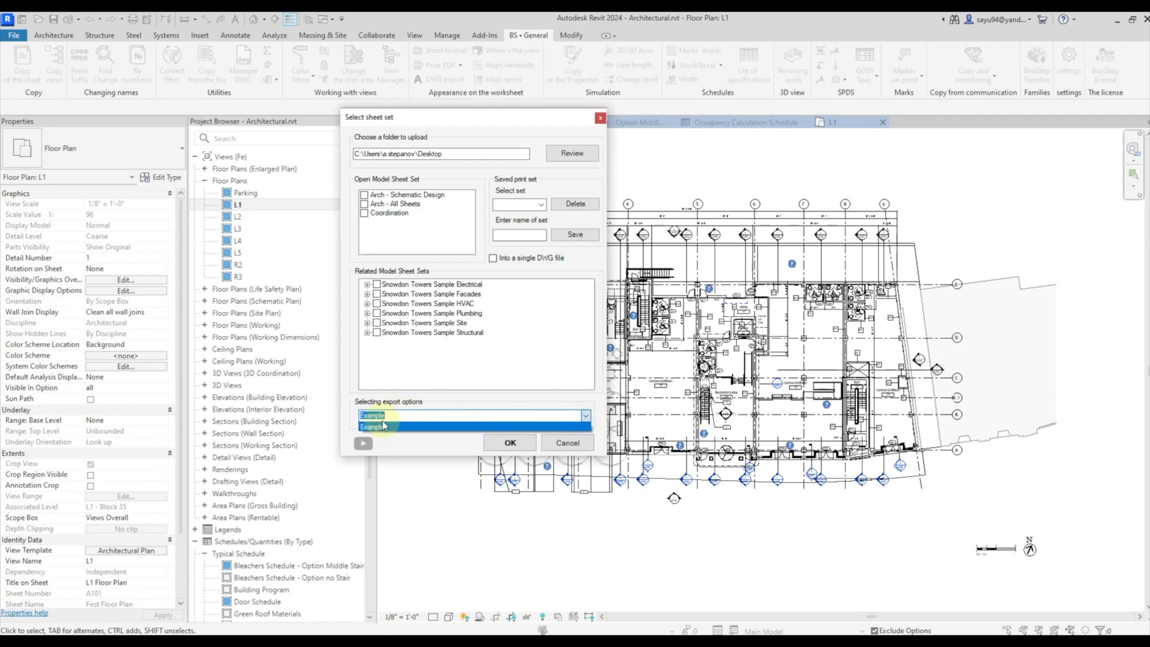
click(380, 427)
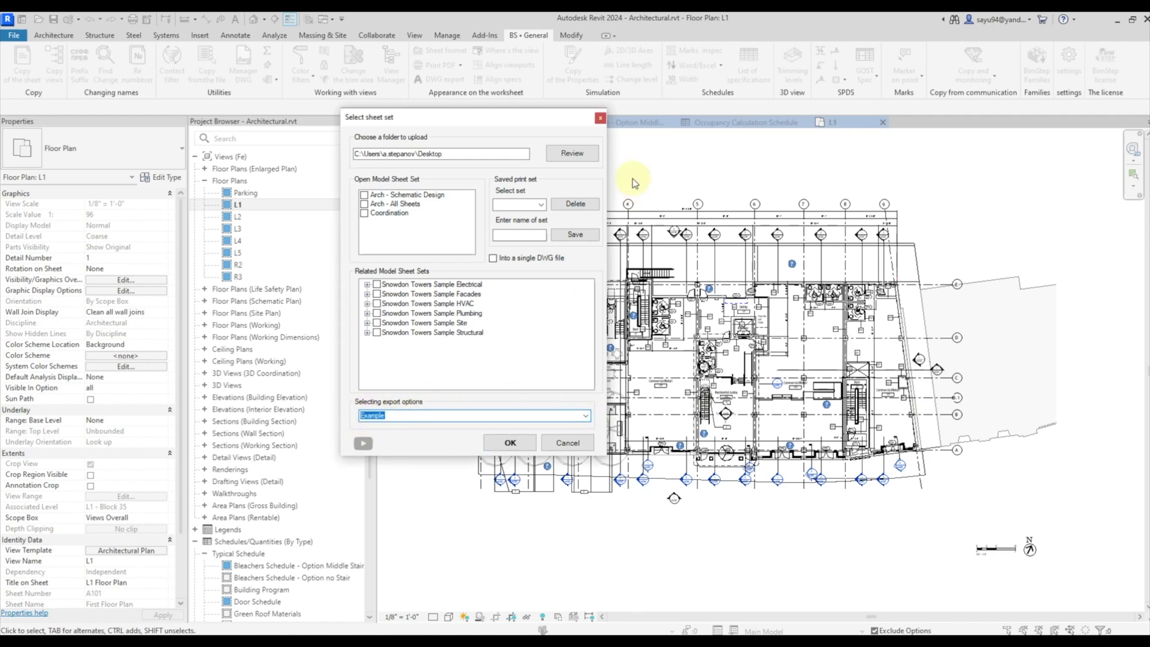
click(600, 117)
click(12, 37)
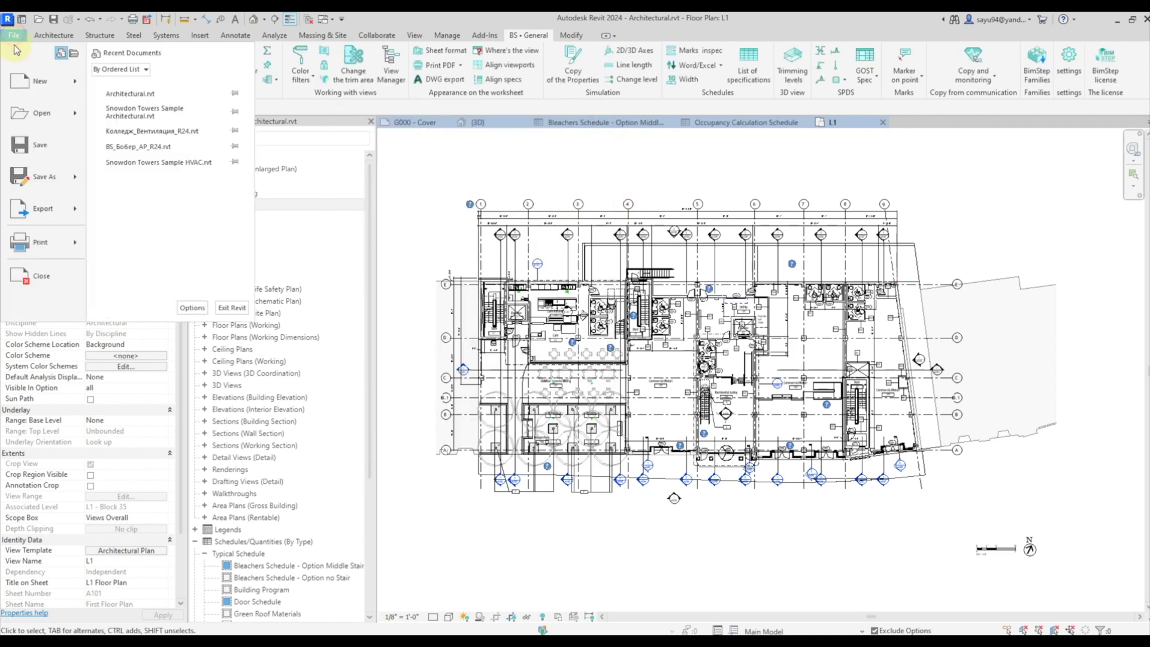
Step: Check the standard DWG export setup under CAD Formats, then relaunch the BIMStep sheet-set export instead
click(37, 208)
click(162, 86)
click(270, 79)
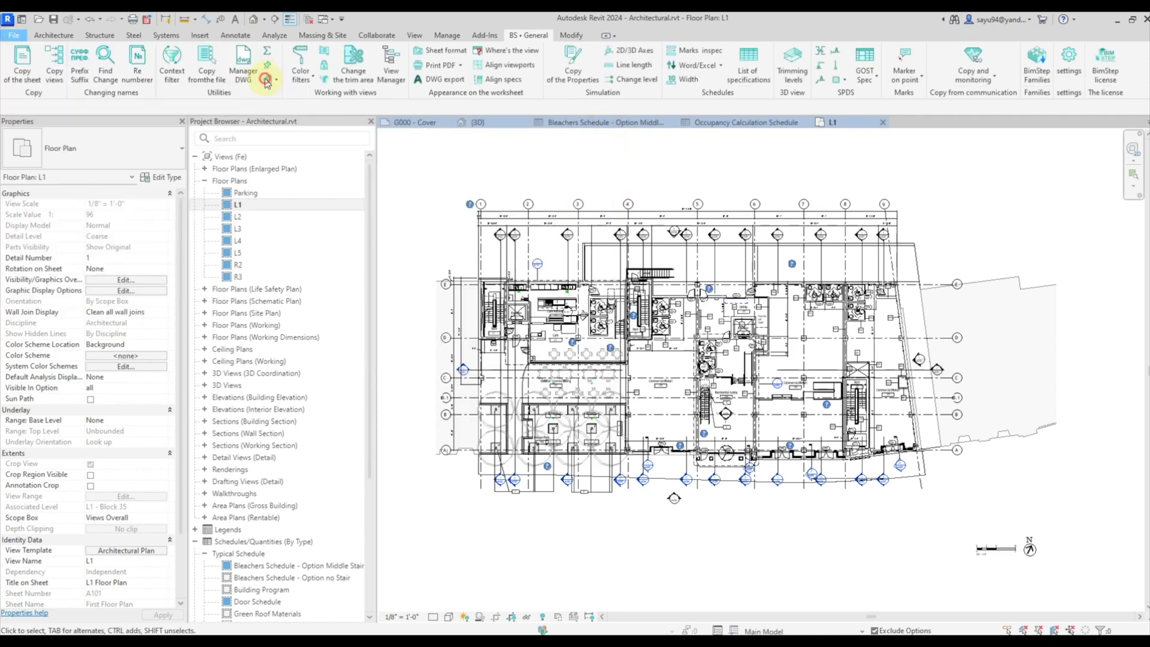
click(572, 196)
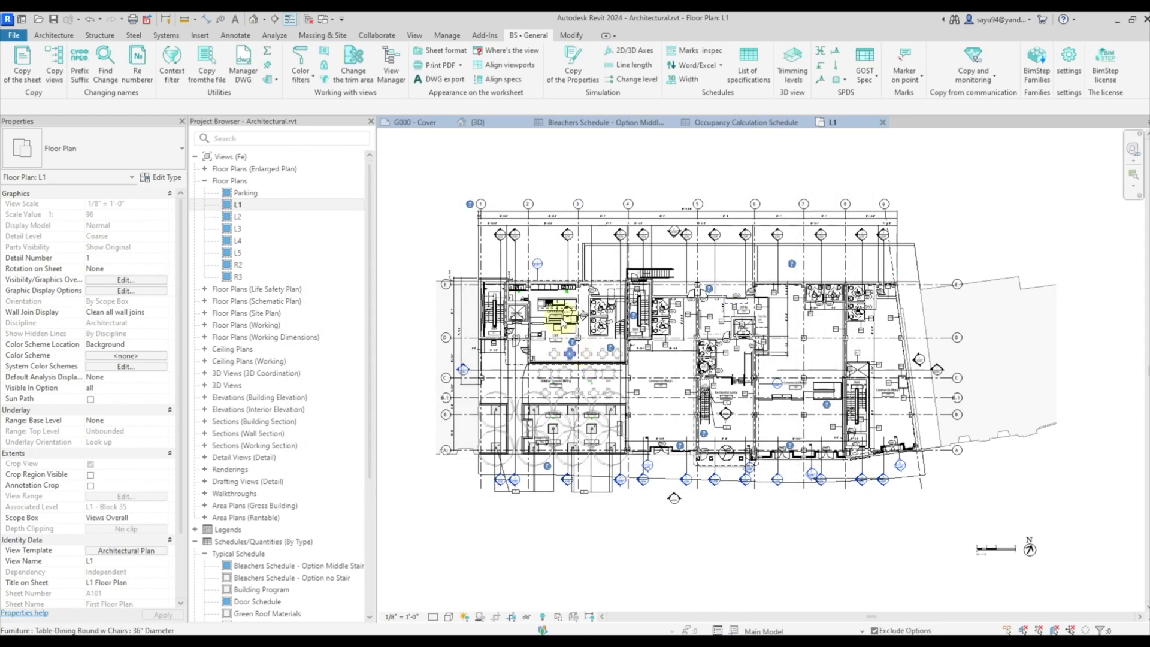
click(435, 84)
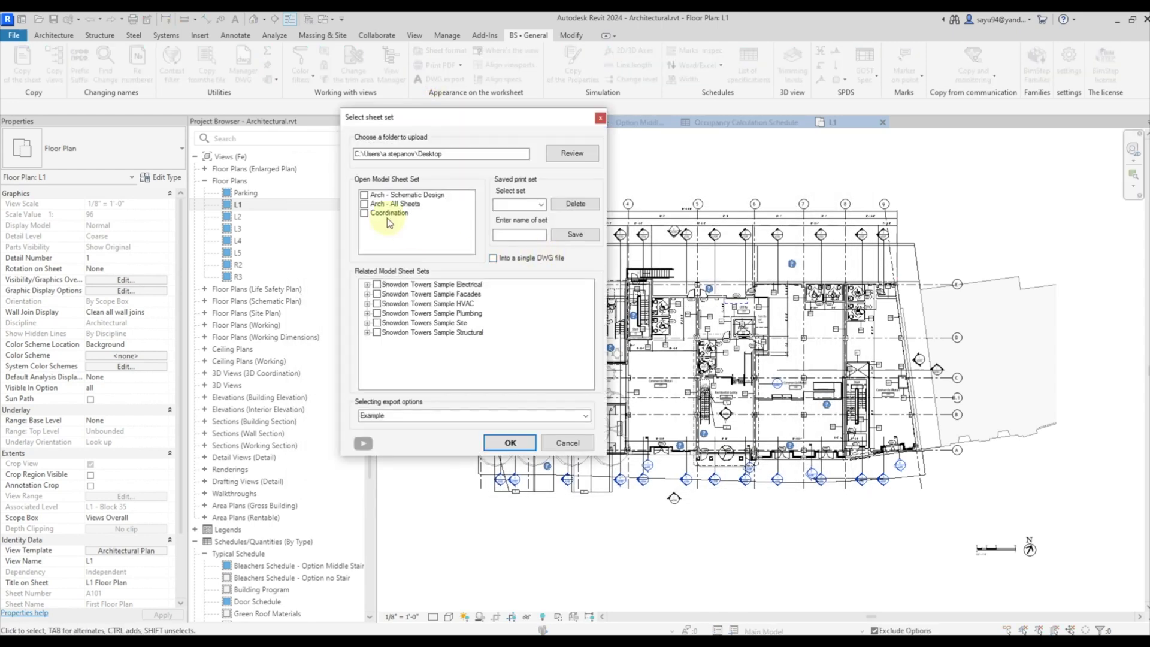
Step: Export the Coordination sheet set with Example options into a single DWG file
click(389, 213)
click(586, 416)
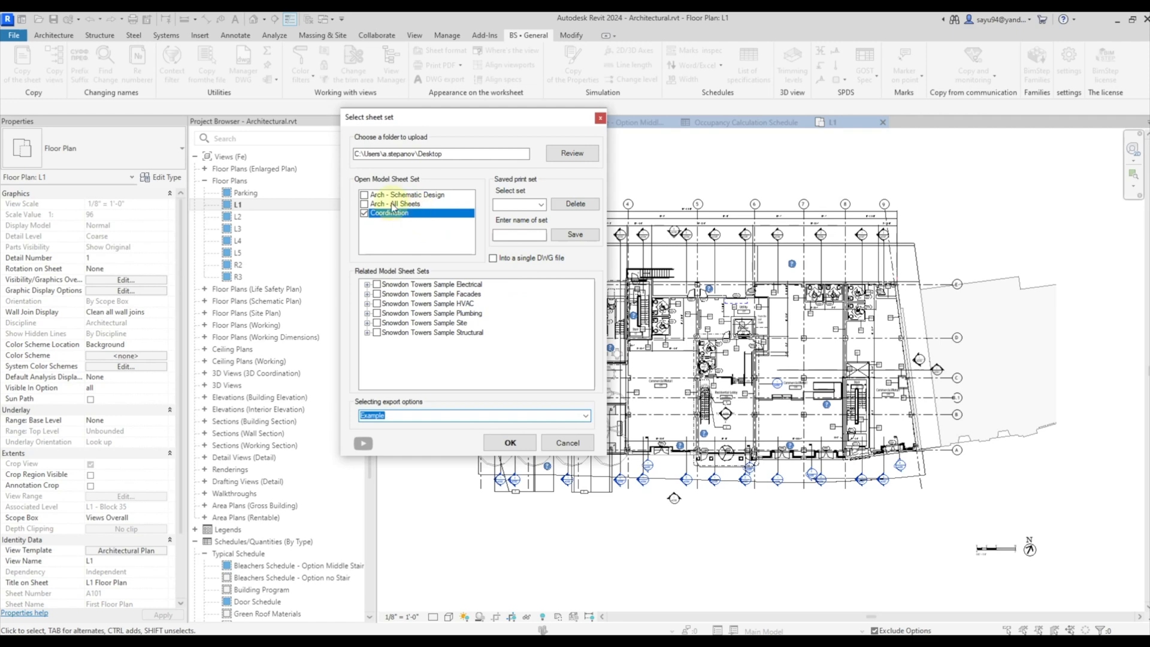
double_click(542, 259)
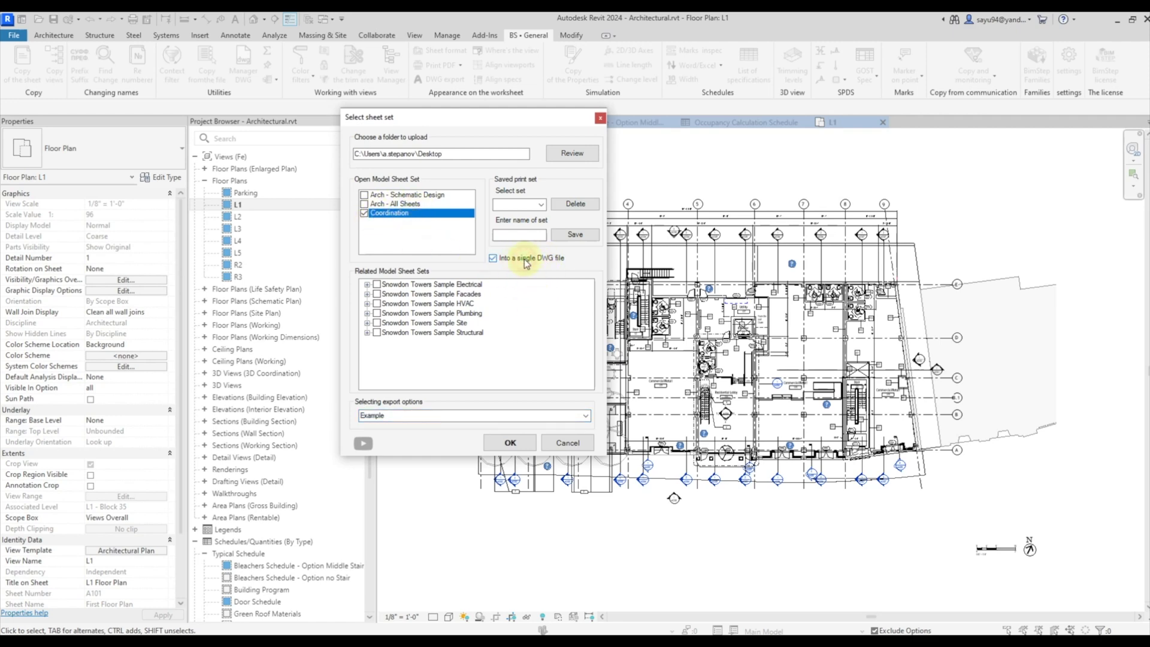
click(522, 443)
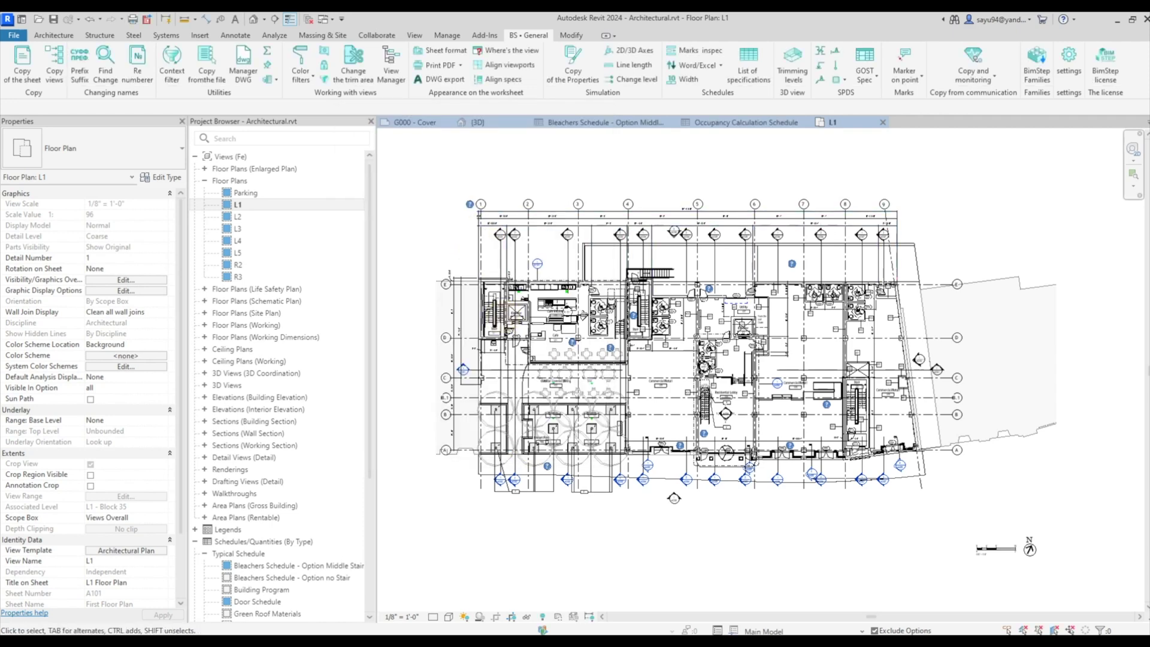
Step: Open the exported Architectural.dwg from the Desktop in AutoCAD
click(409, 387)
click(532, 493)
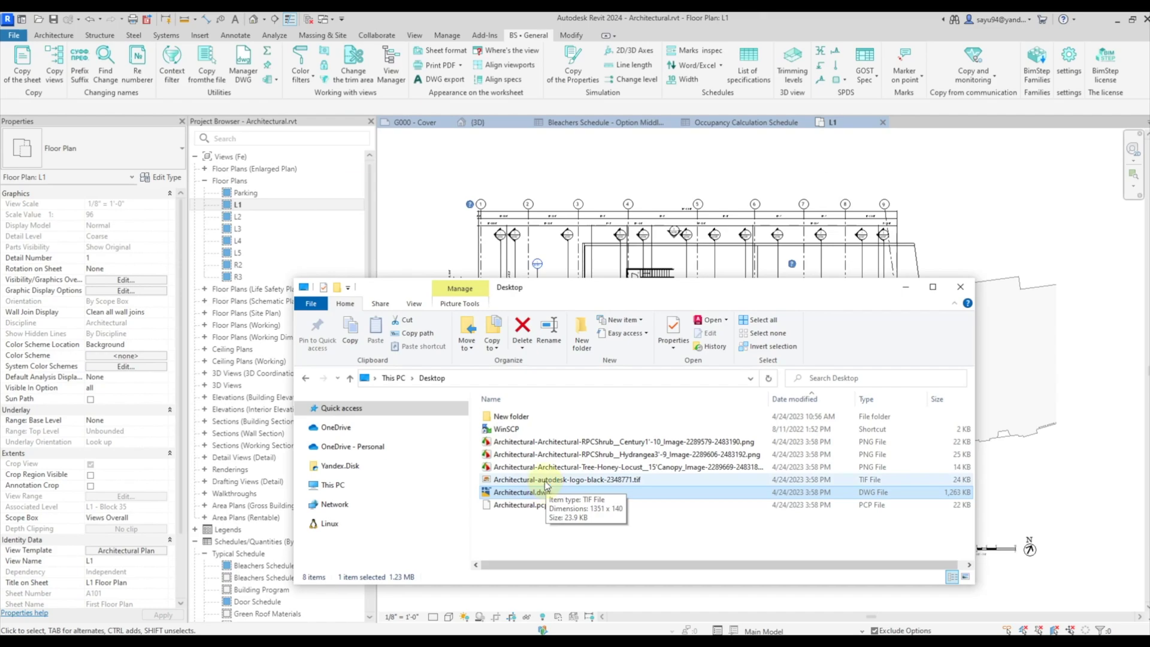
key(Return)
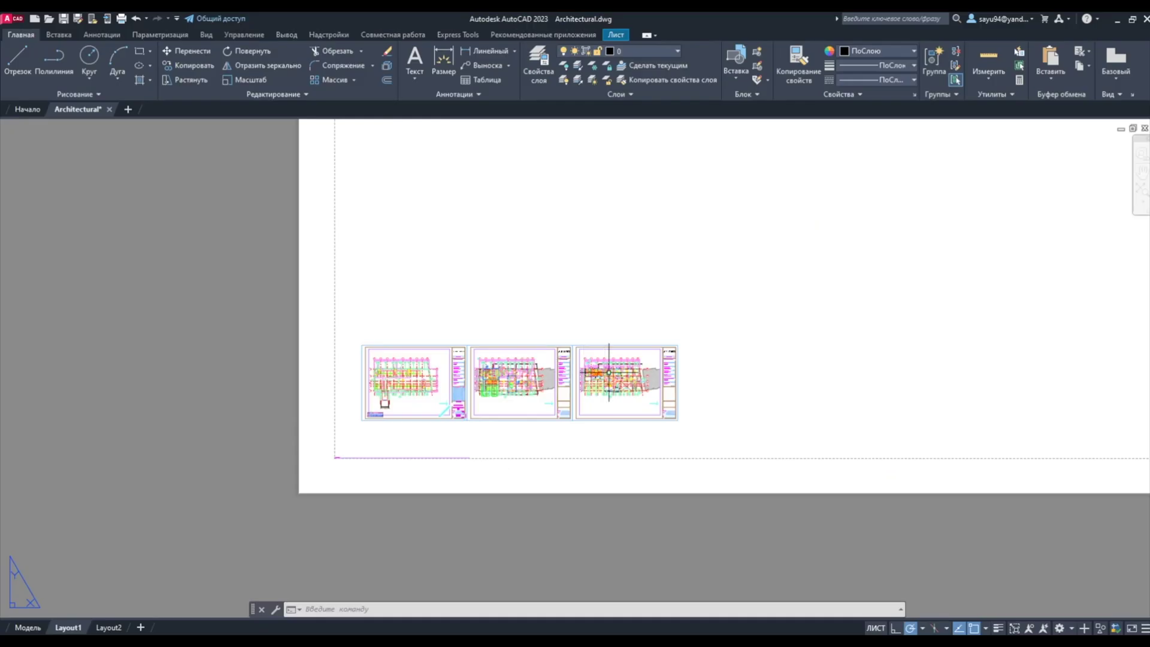
scroll(522, 372, down, 3)
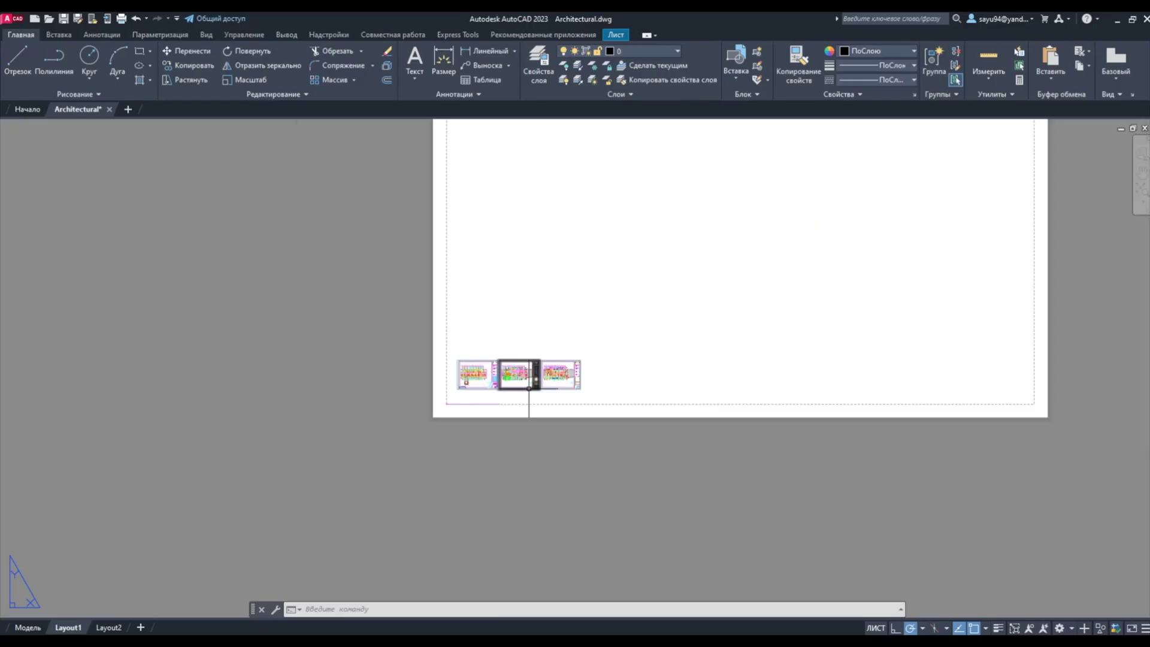
scroll(496, 387, up, 3)
scroll(476, 359, up, 4)
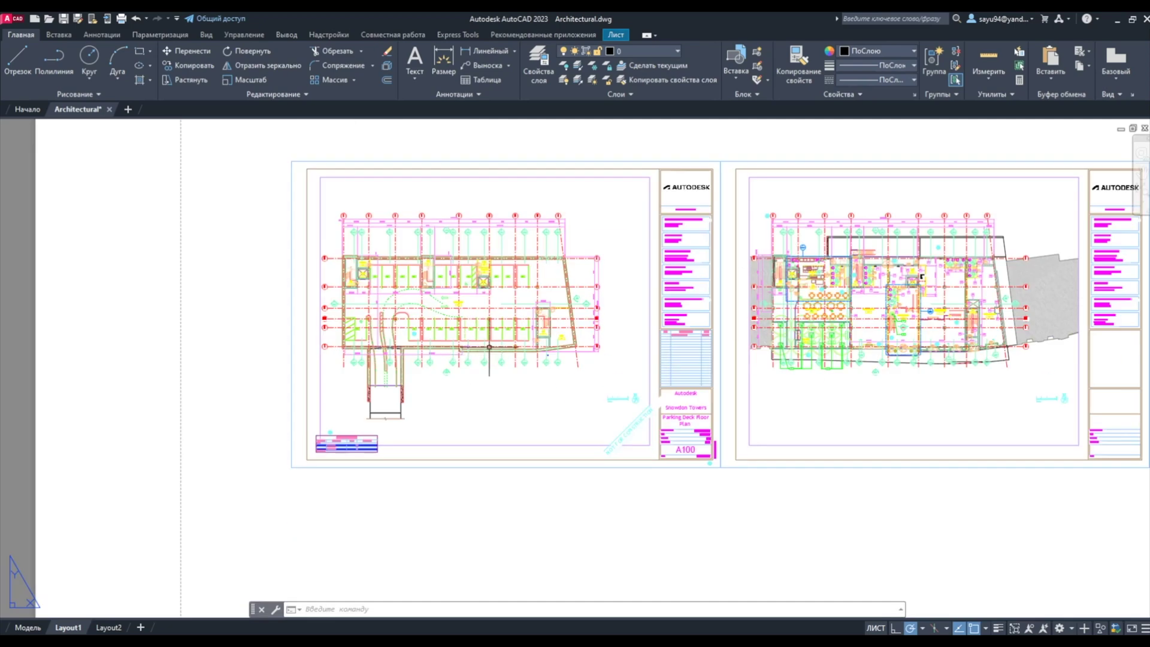
middle_drag(474, 352, 411, 372)
middle_drag(1093, 374, 785, 372)
middle_drag(892, 379, 881, 403)
middle_drag(453, 408, 654, 424)
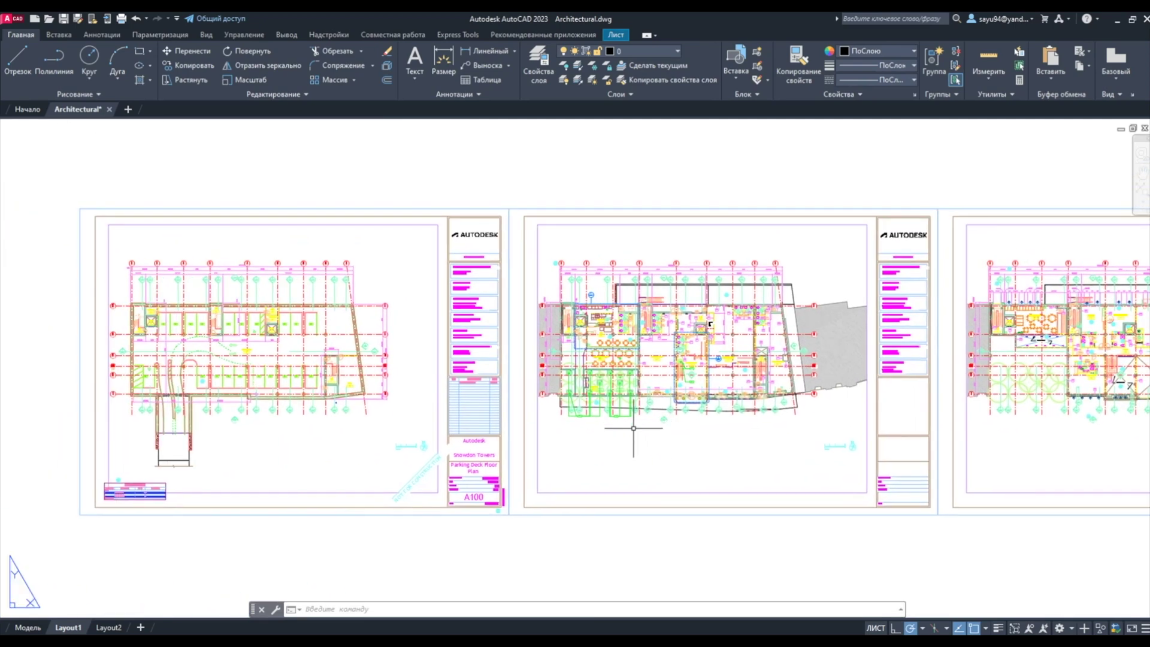
click(28, 627)
scroll(683, 329, down, 1)
click(69, 627)
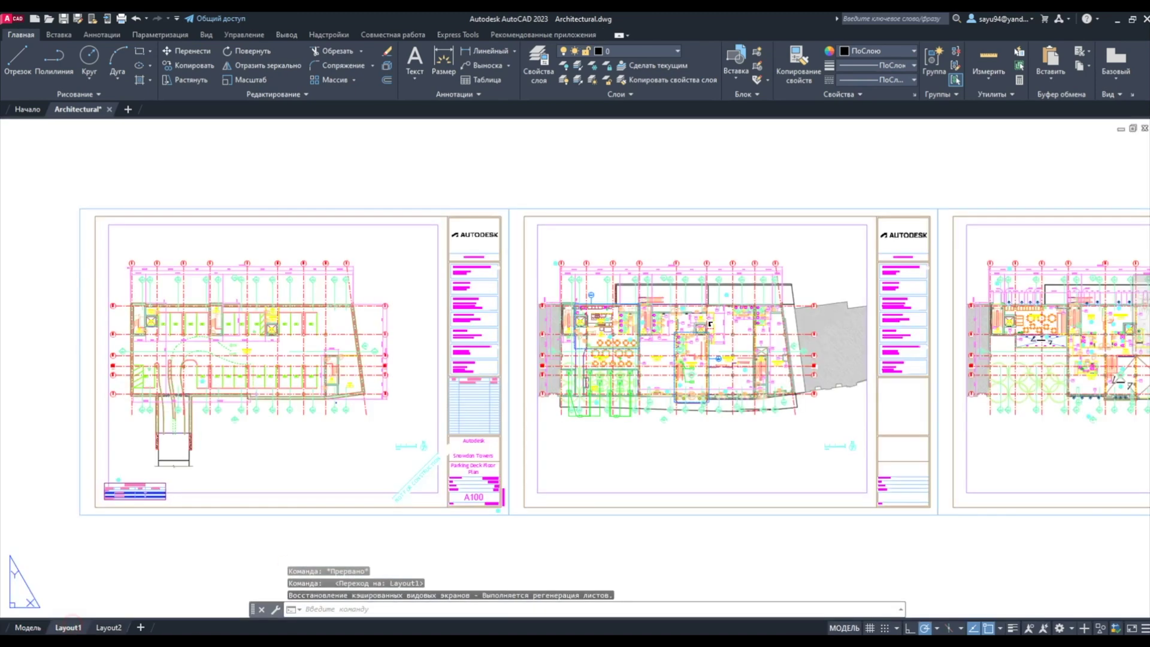